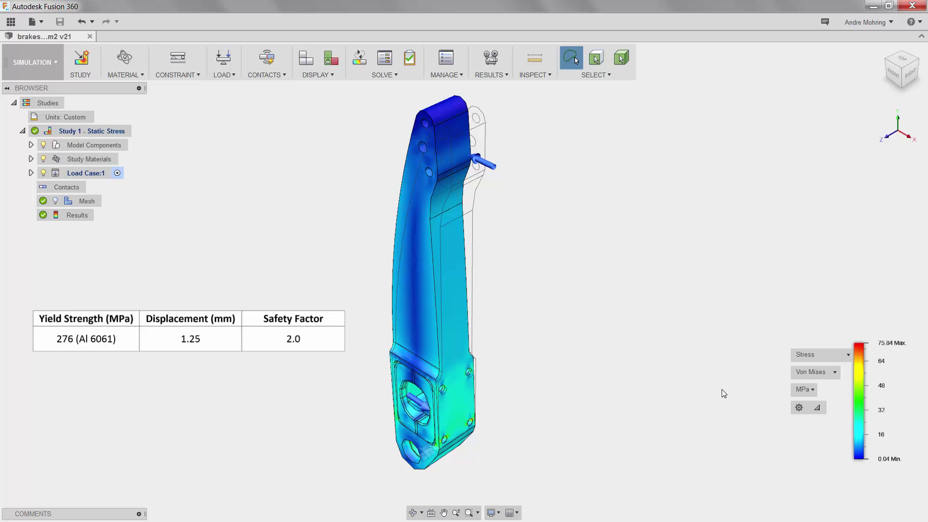
Display the static stress study's total displacement results, followed by its safety factor results
{"action": "left_click", "coordinate": [812, 355]}
{"action": "left_click", "coordinate": [822, 392]}
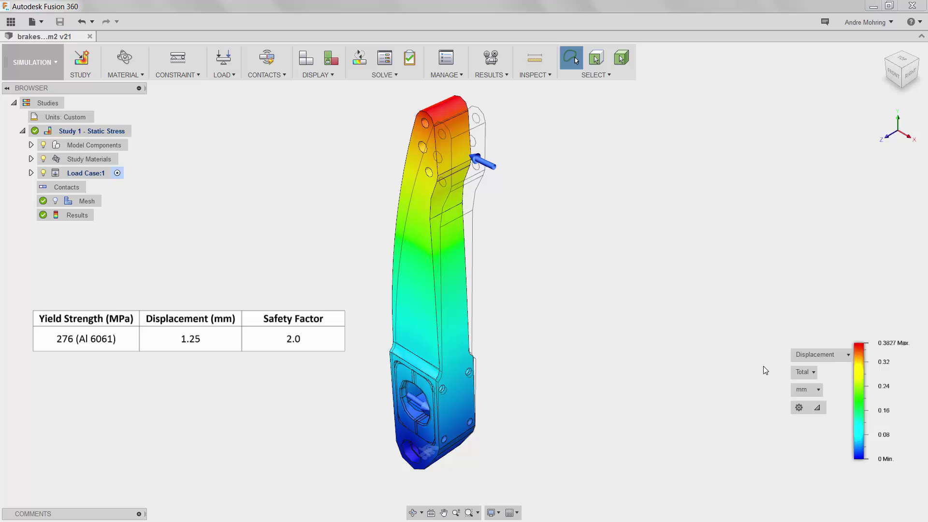
{"action": "left_click", "coordinate": [811, 353]}
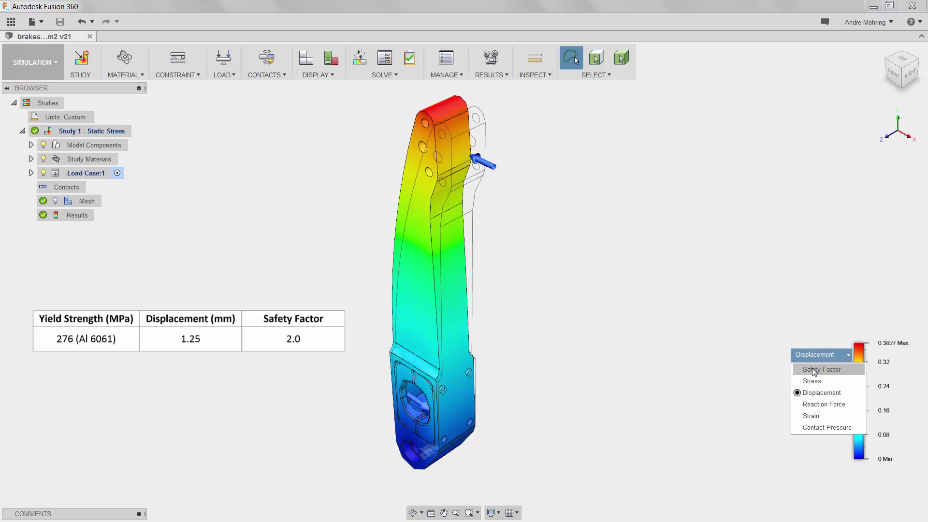
{"action": "left_click", "coordinate": [819, 369]}
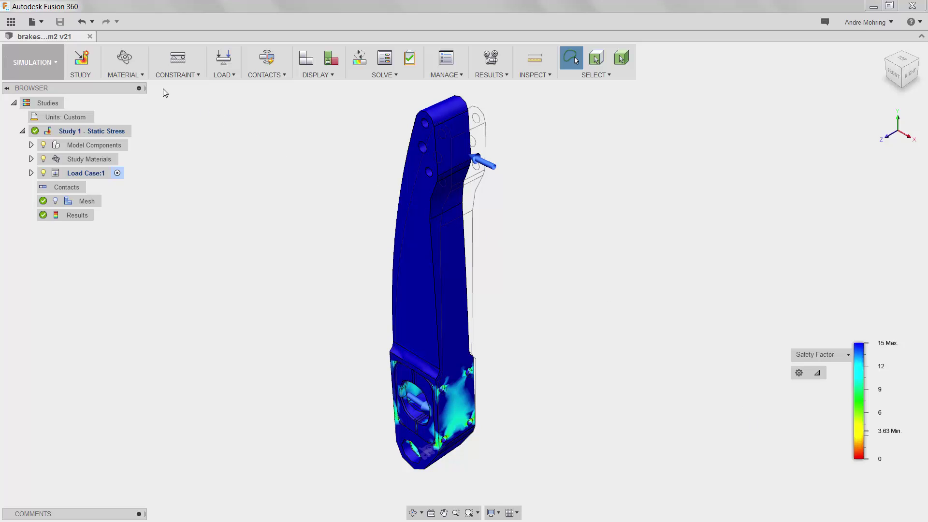
Switch to the Model workspace and review the mass and physical material of the brakes_brake_pedal component
{"action": "left_click", "coordinate": [41, 63]}
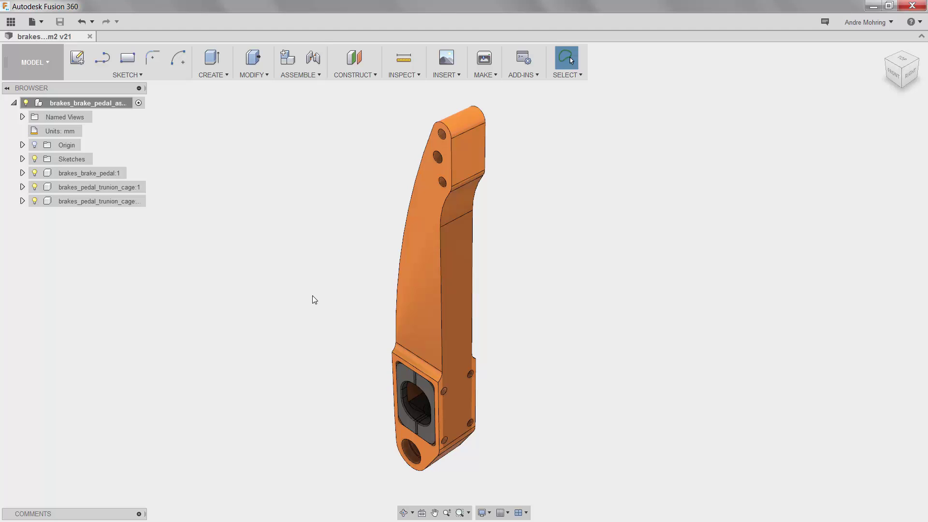
{"action": "right_click", "coordinate": [102, 173]}
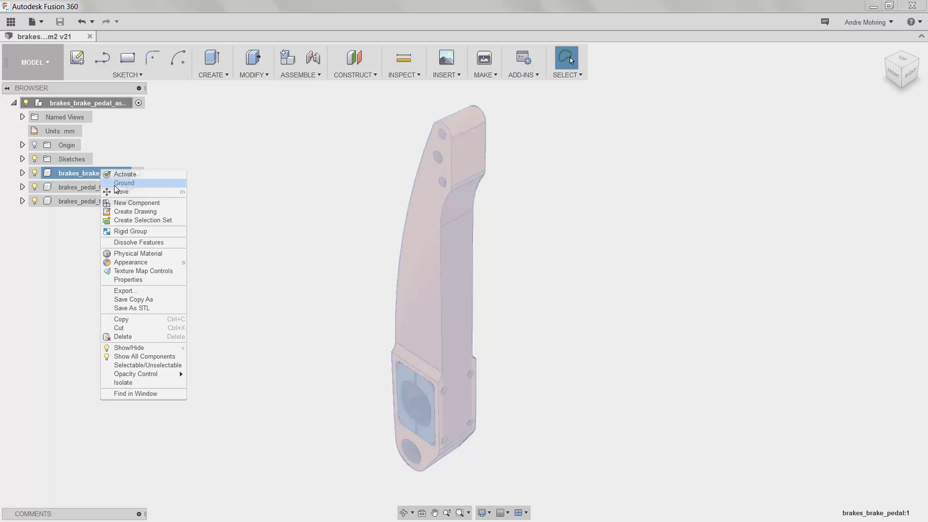
{"action": "left_click", "coordinate": [126, 279]}
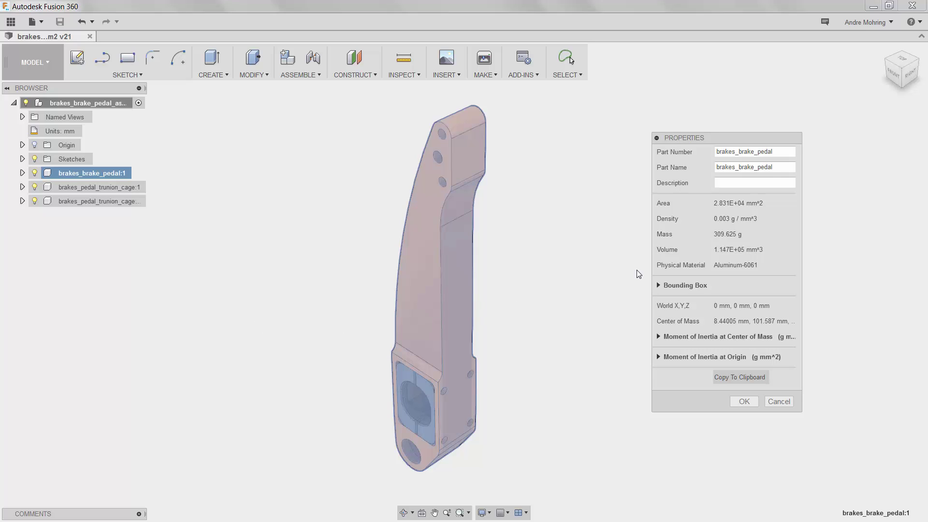
{"action": "left_click", "coordinate": [742, 403]}
{"action": "left_click", "coordinate": [743, 403]}
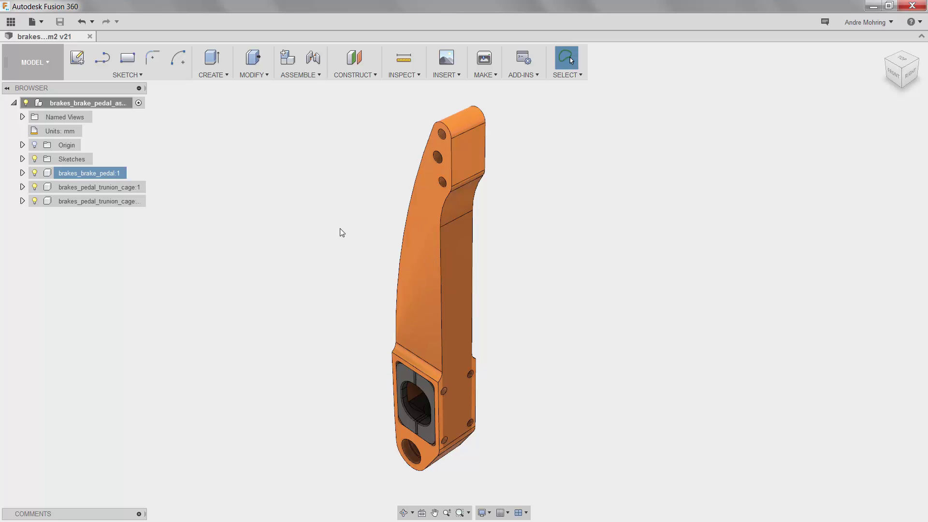
Show Sketch1 and extrude its pocket profile -10.2 mm as a cut into the pedal arm's side face
{"action": "left_click", "coordinate": [23, 159]}
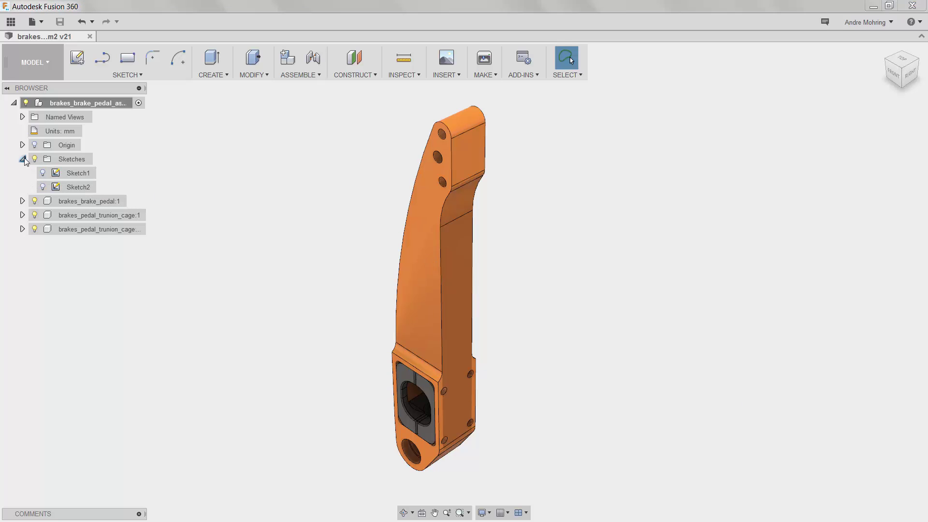
{"action": "left_click", "coordinate": [43, 173]}
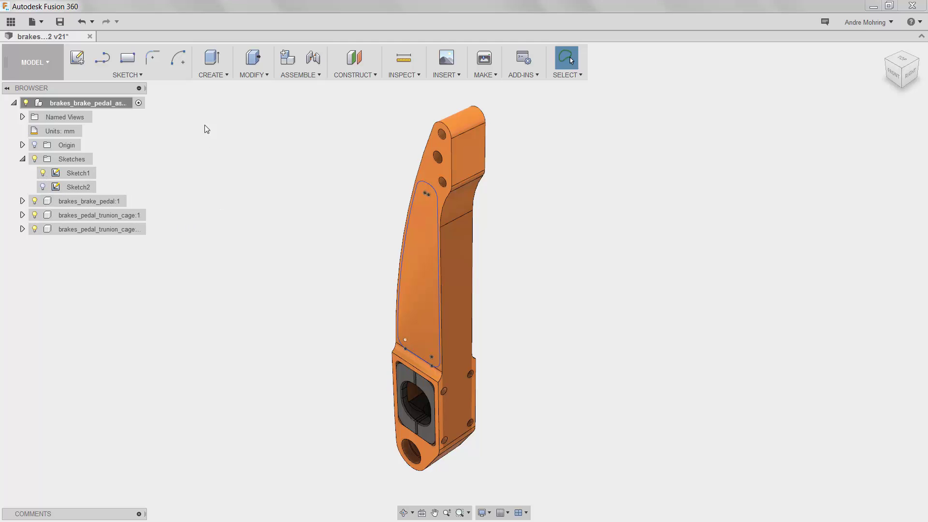
{"action": "left_click", "coordinate": [211, 63]}
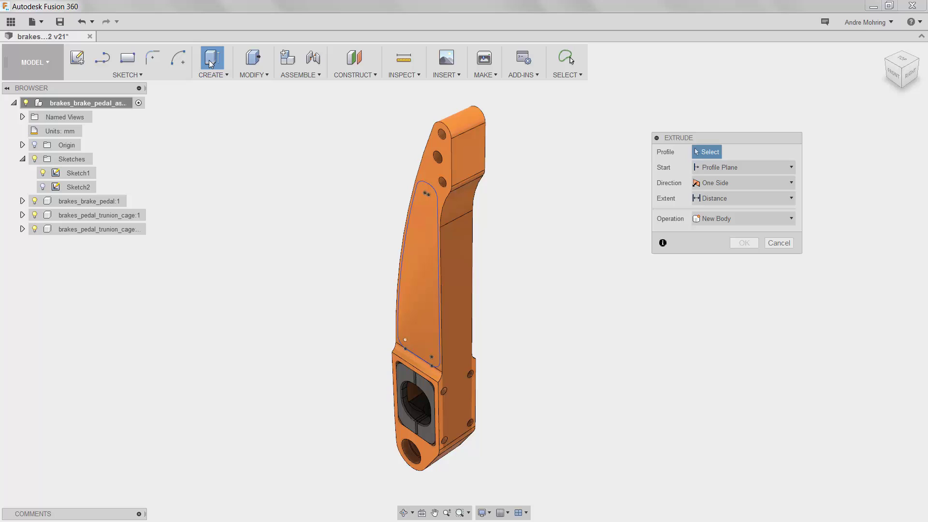
{"action": "left_click", "coordinate": [422, 277]}
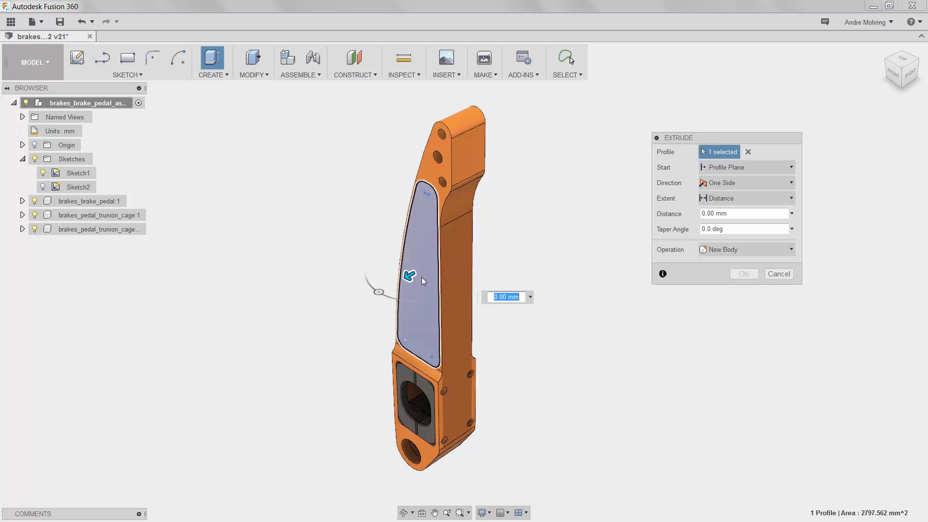
{"action": "mouse_move", "coordinate": [684, 215]}
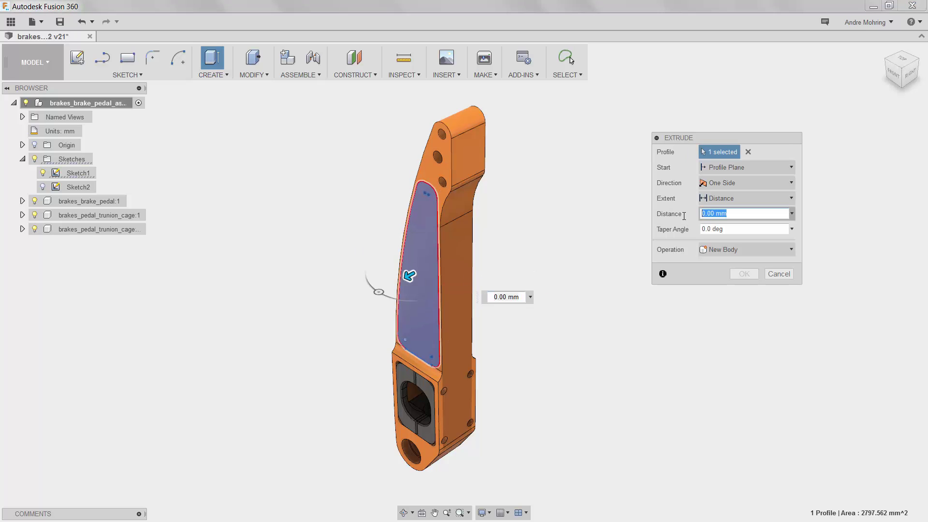
{"action": "type", "text": "-10.2"}
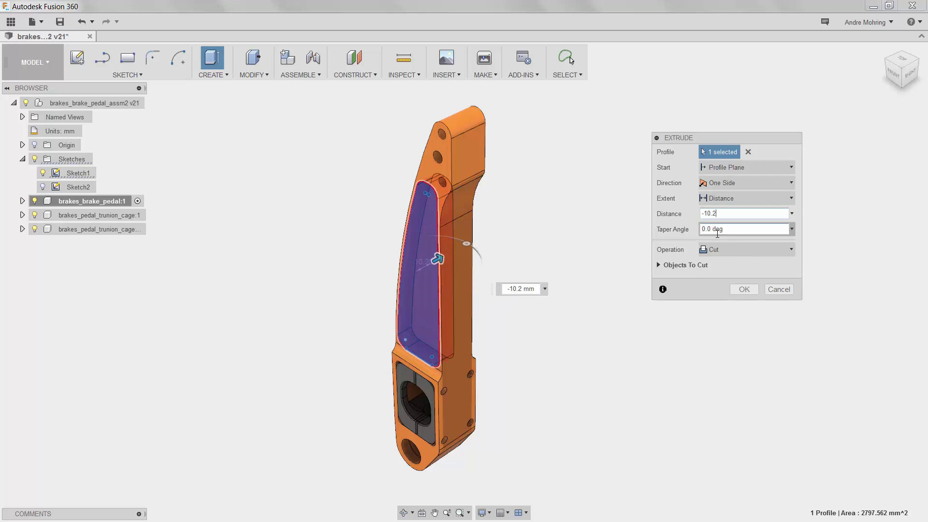
{"action": "left_click", "coordinate": [746, 287]}
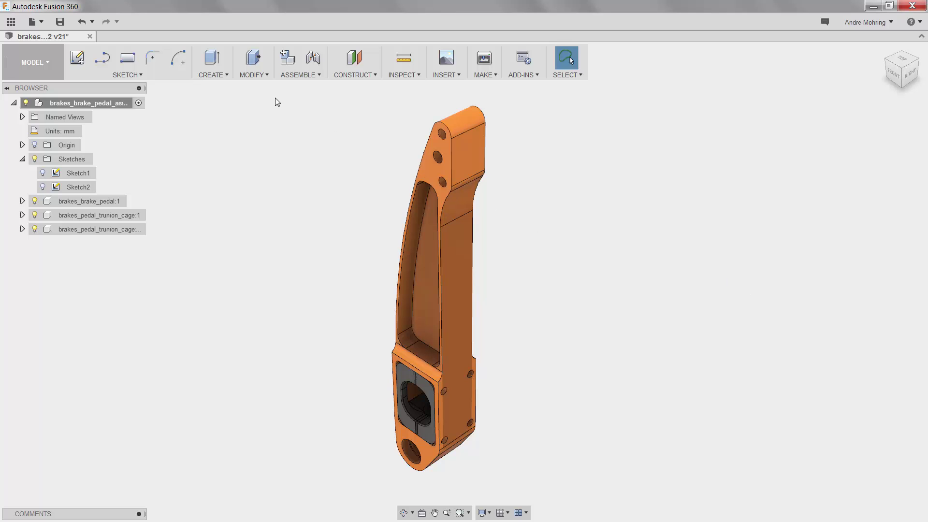
Mirror the pedal arm's pocket cut about the XY origin plane and inspect the pedal's opposite side
{"action": "left_click", "coordinate": [225, 75]}
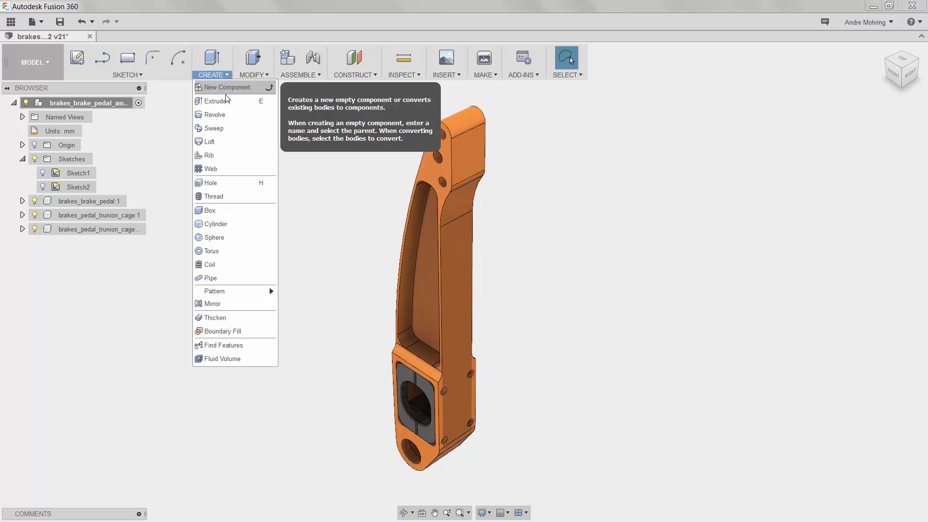
{"action": "left_click", "coordinate": [222, 303]}
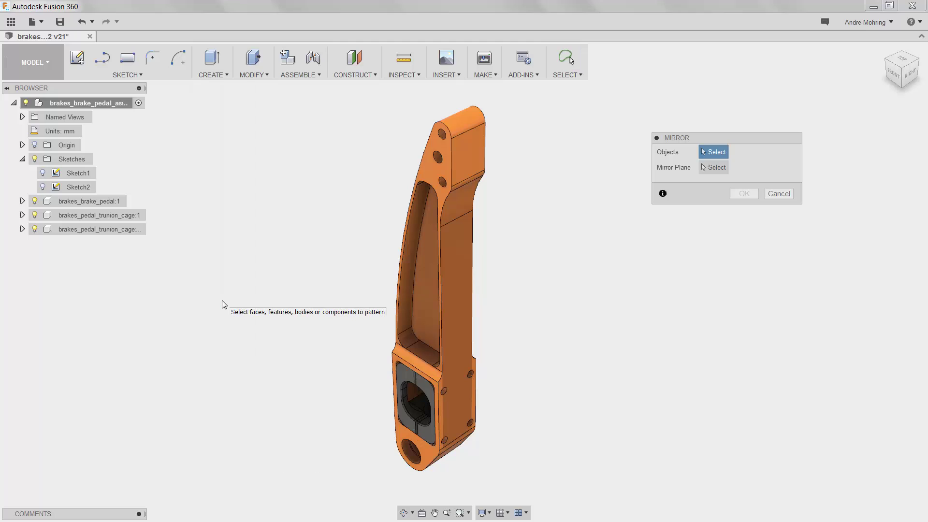
{"action": "left_click", "coordinate": [22, 201]}
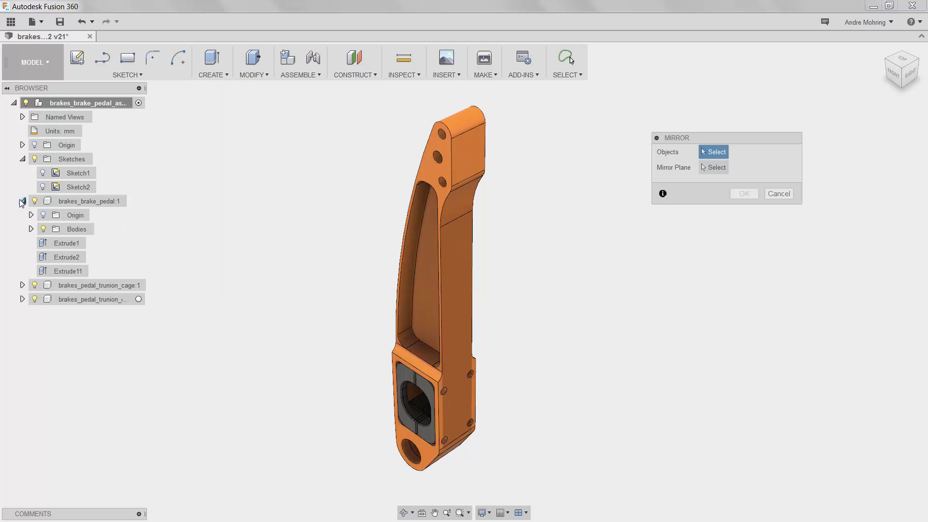
{"action": "left_click", "coordinate": [68, 272]}
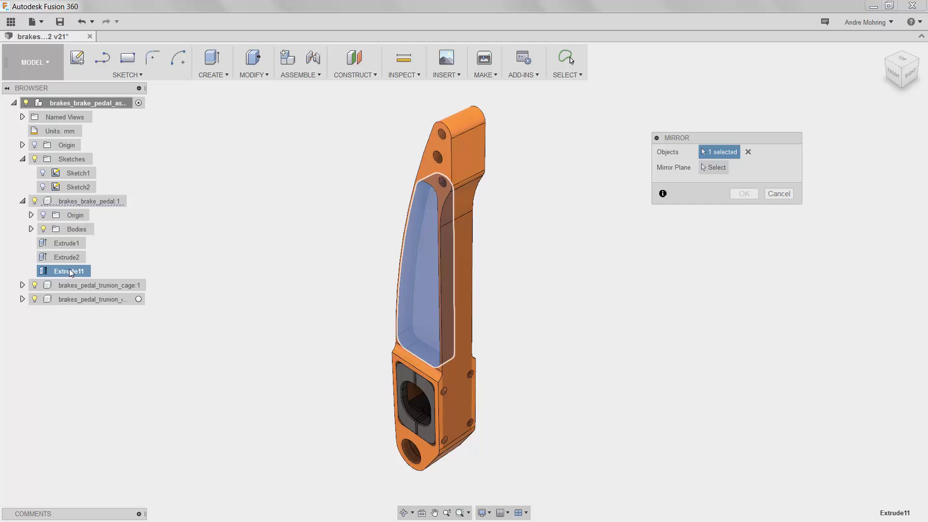
{"action": "left_click", "coordinate": [715, 168]}
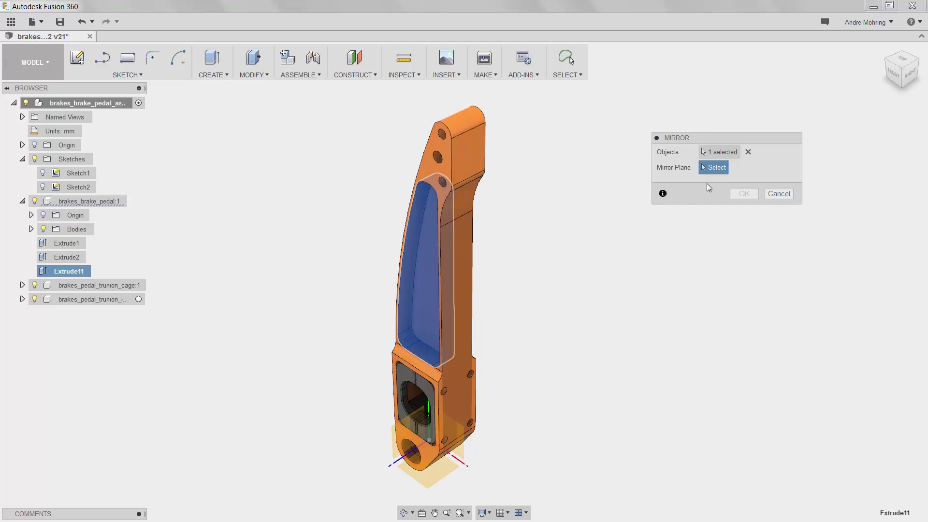
{"action": "left_click", "coordinate": [462, 456]}
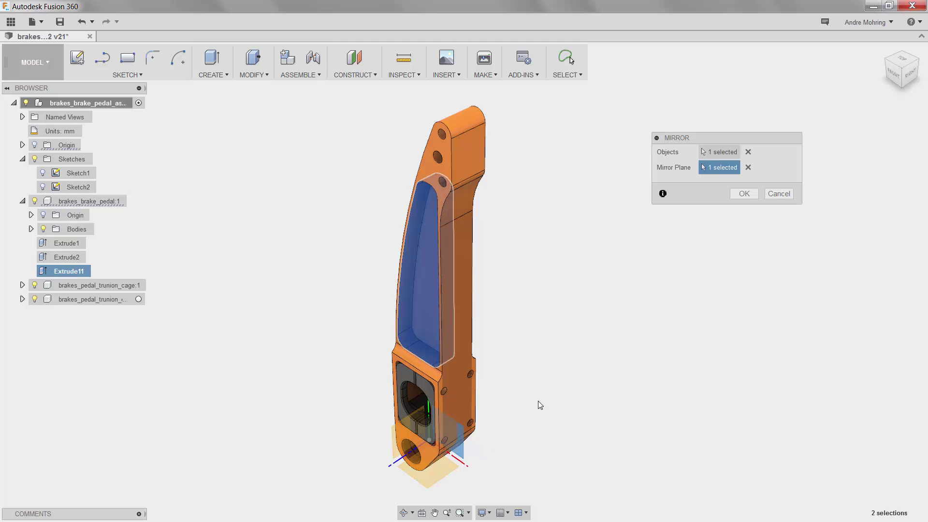
{"action": "left_click", "coordinate": [744, 194]}
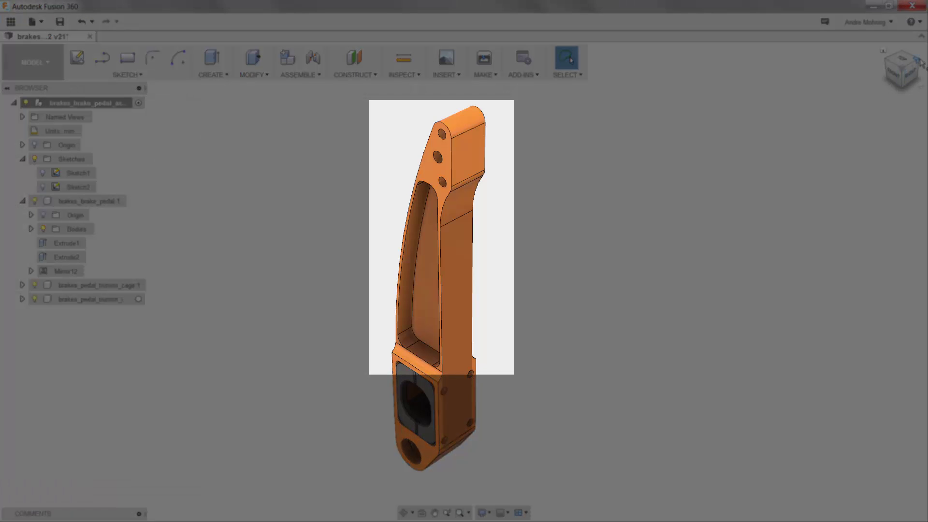
{"action": "left_click_drag", "start_coordinate": [918, 62], "coordinate": [890, 65]}
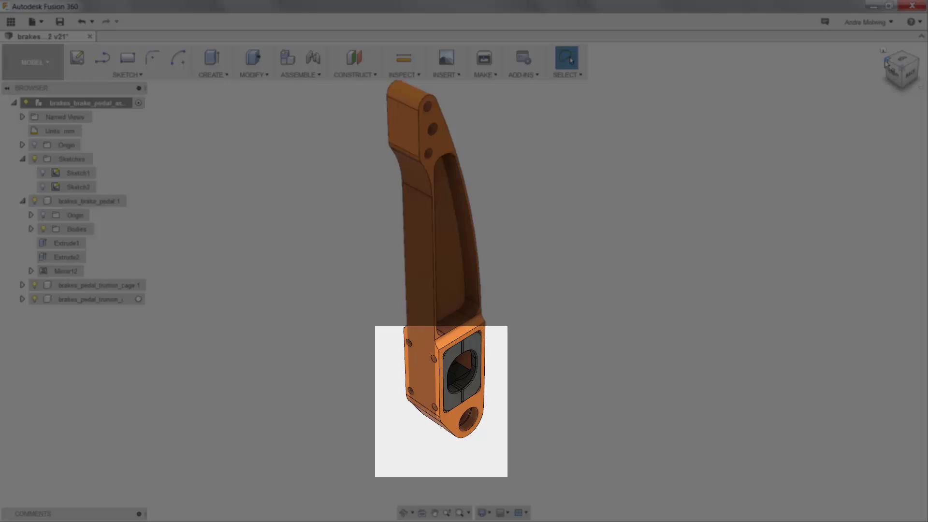
{"action": "left_click", "coordinate": [888, 66]}
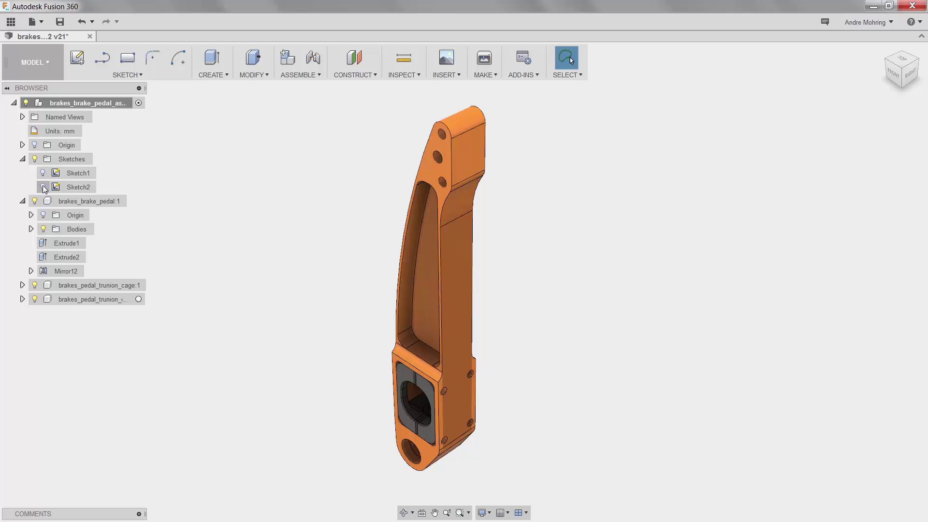
Show Sketch2 and cut its curved profile around the pedal's lower pivot hole, using the All extent with flipped direction
{"action": "left_click", "coordinate": [44, 187]}
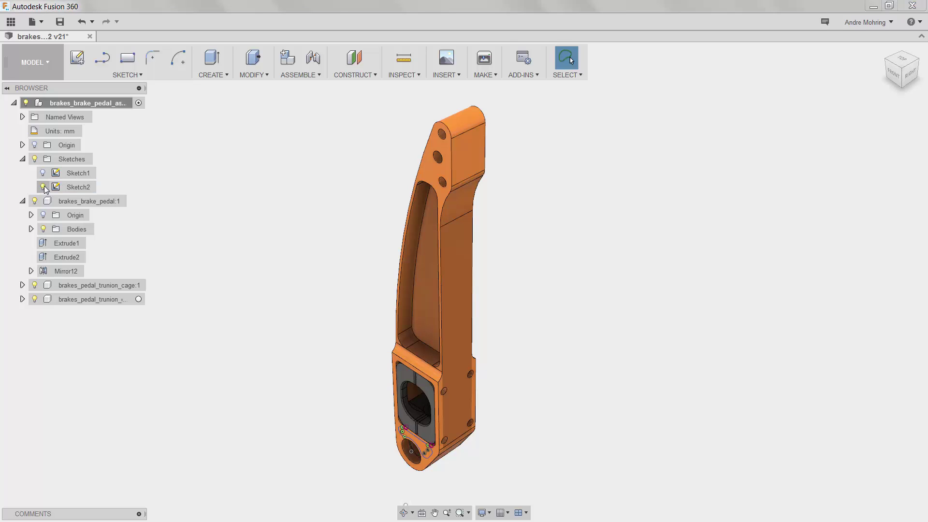
{"action": "left_click", "coordinate": [212, 68]}
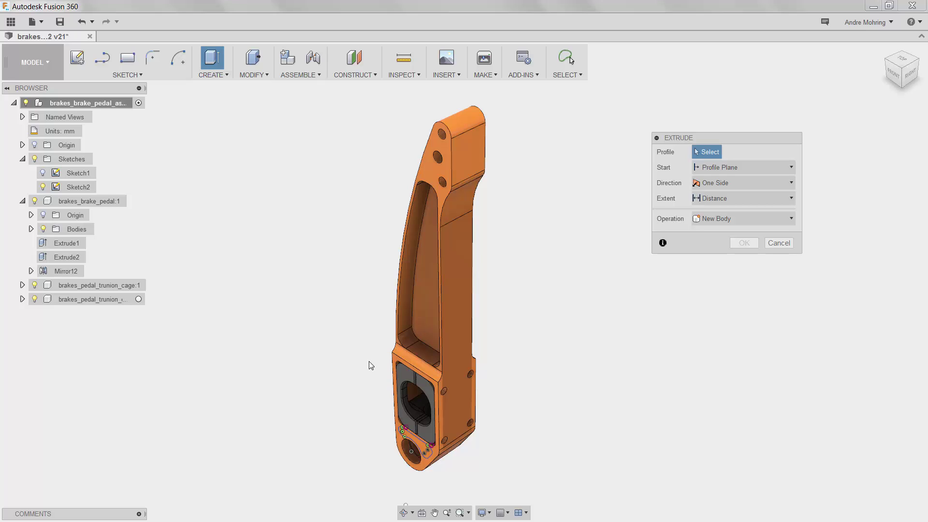
{"action": "left_click", "coordinate": [412, 437]}
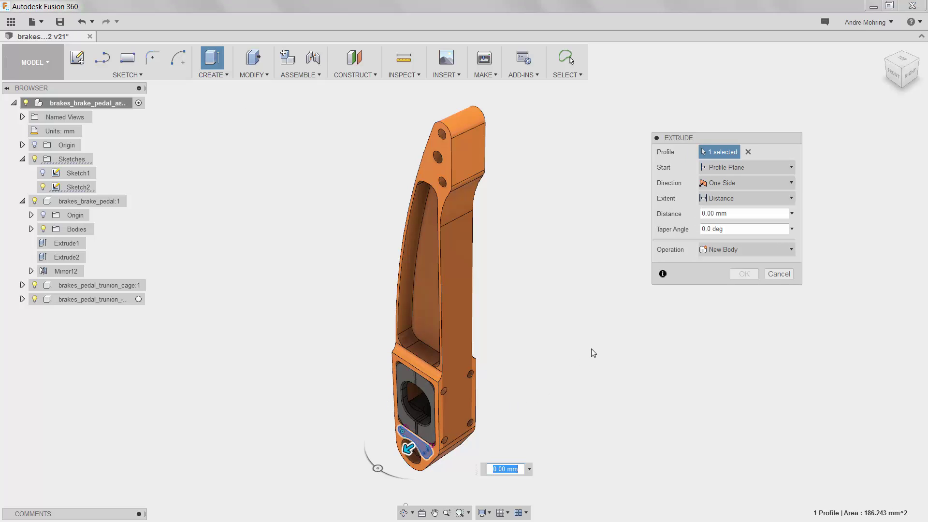
{"action": "left_click", "coordinate": [729, 199]}
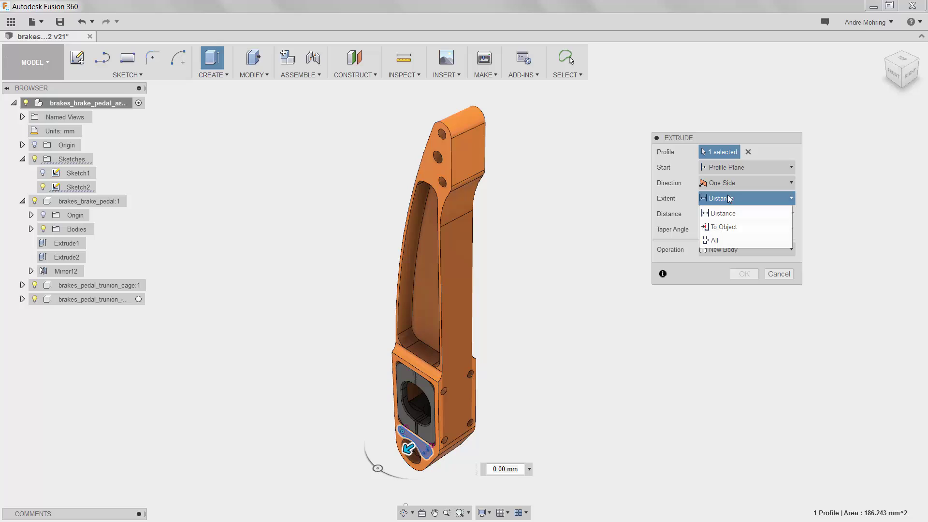
{"action": "left_click", "coordinate": [723, 240]}
{"action": "left_click", "coordinate": [703, 214]}
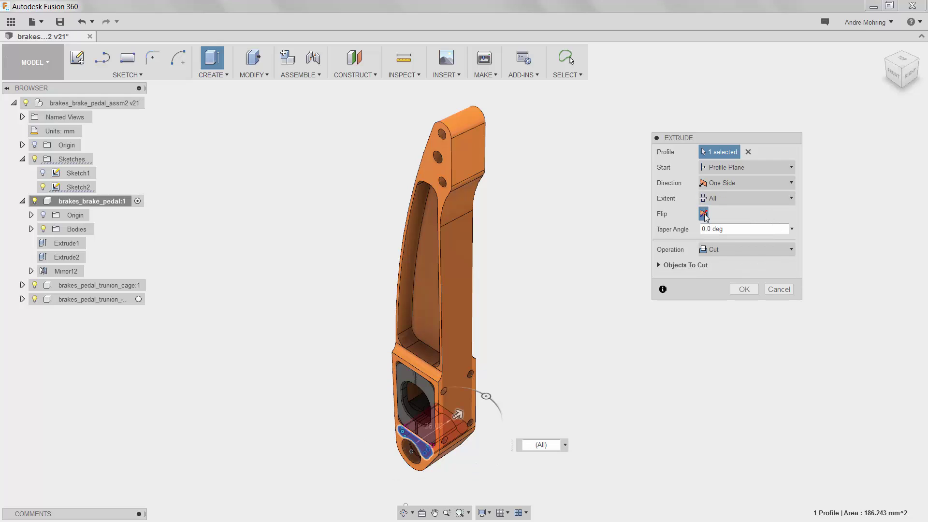
{"action": "left_click", "coordinate": [745, 289]}
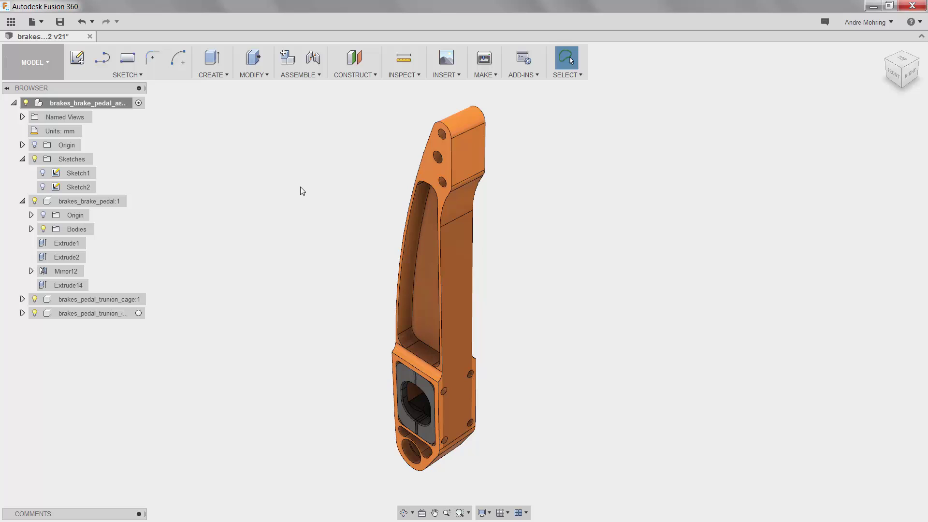
Check the properties of the lightened brakes_brake_pedal component for its mass
{"action": "right_click", "coordinate": [103, 201]}
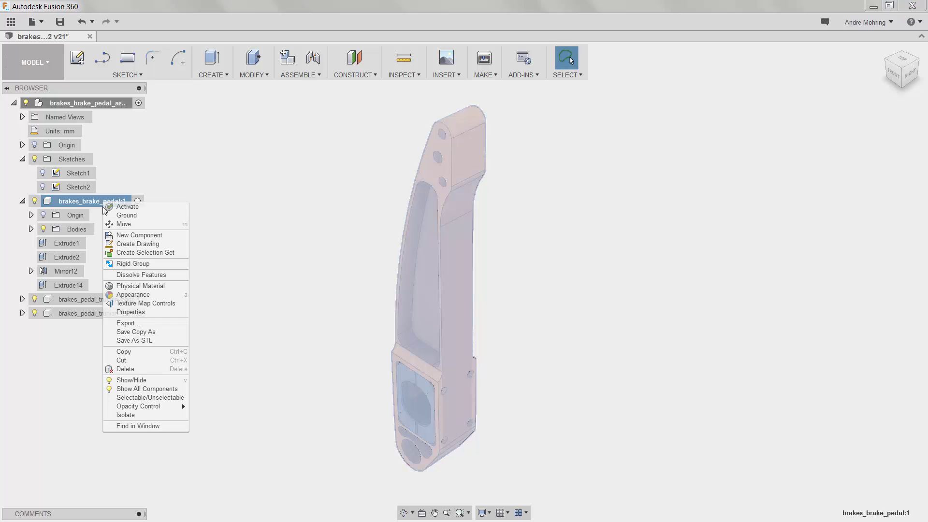
{"action": "left_click", "coordinate": [138, 312]}
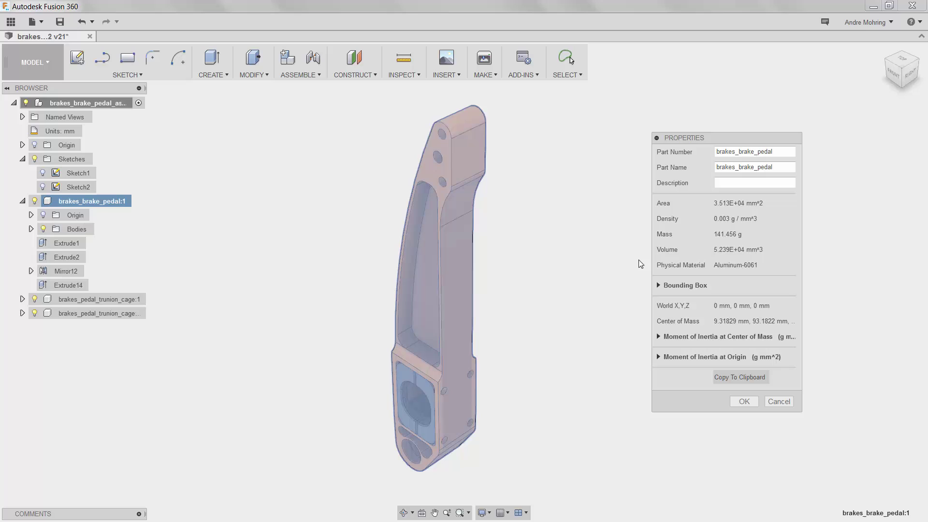
{"action": "left_click", "coordinate": [744, 401]}
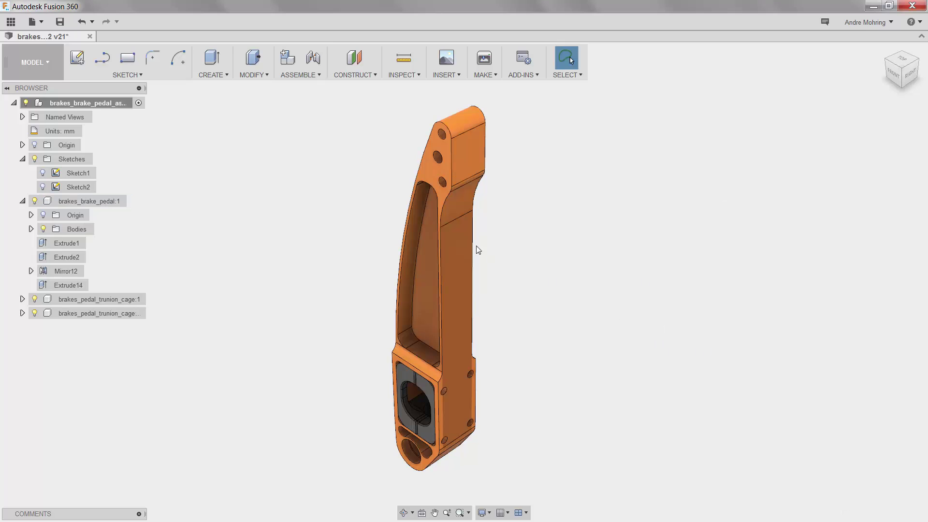
Switch to the Simulation workspace, pre-check the setup of Study 1 - Static Stress and solve it on the cloud
{"action": "left_click", "coordinate": [37, 64]}
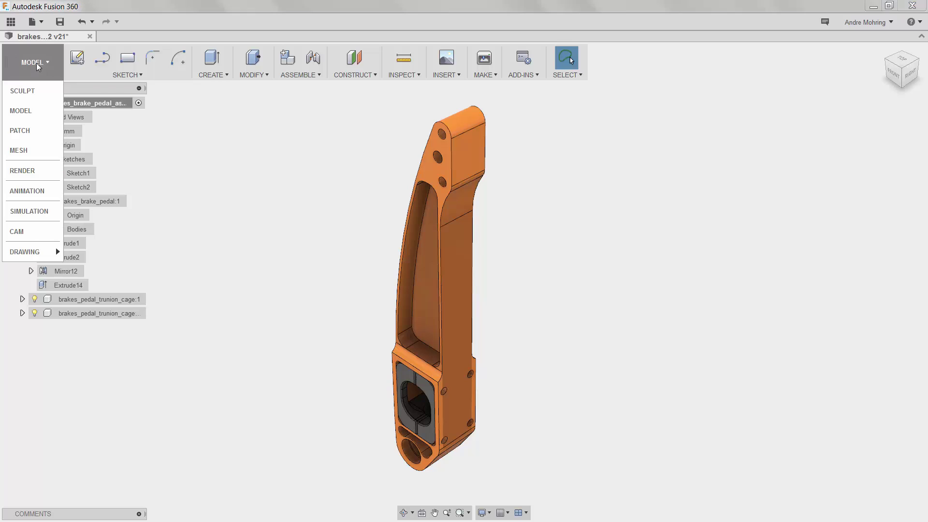
{"action": "left_click", "coordinate": [34, 211]}
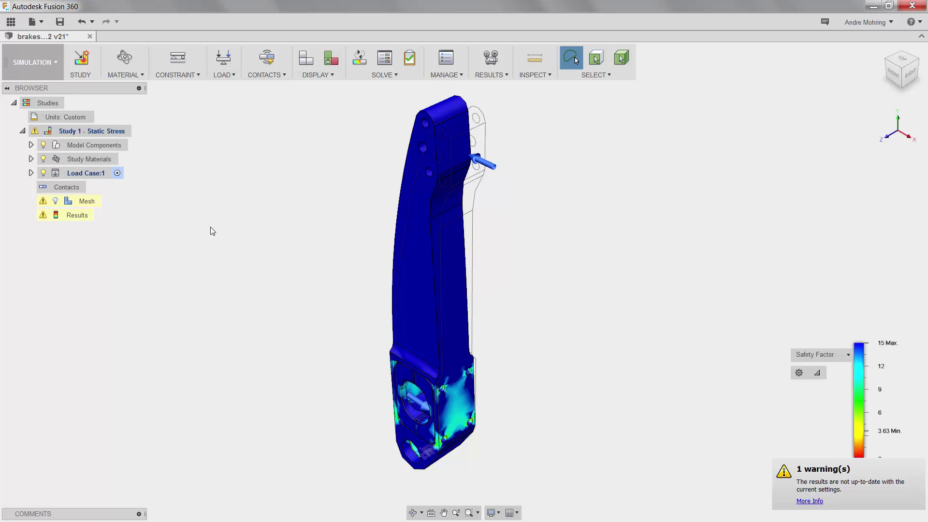
{"action": "left_click", "coordinate": [410, 59]}
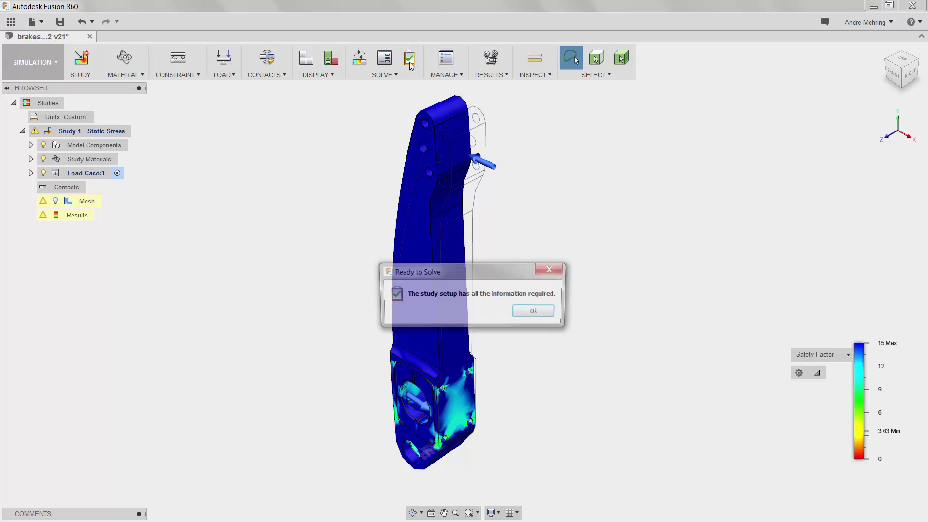
{"action": "left_click", "coordinate": [529, 311]}
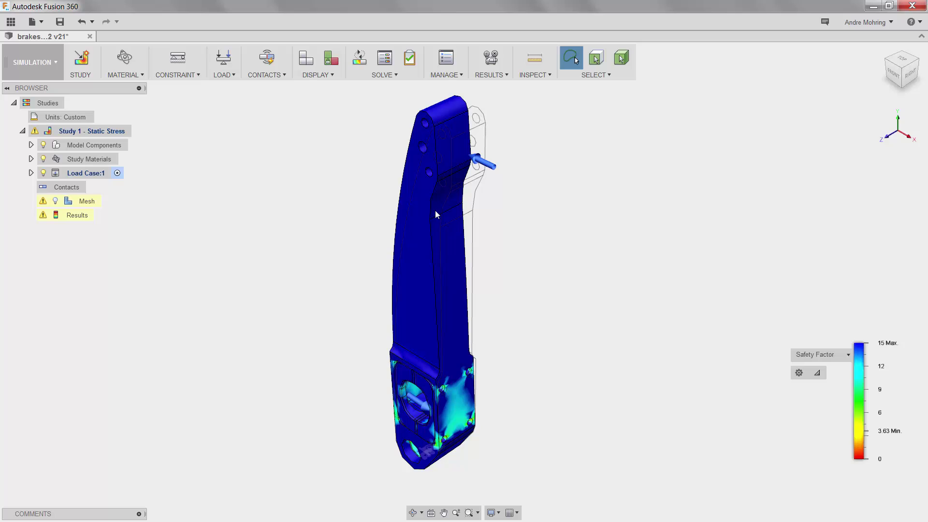
{"action": "left_click", "coordinate": [360, 58]}
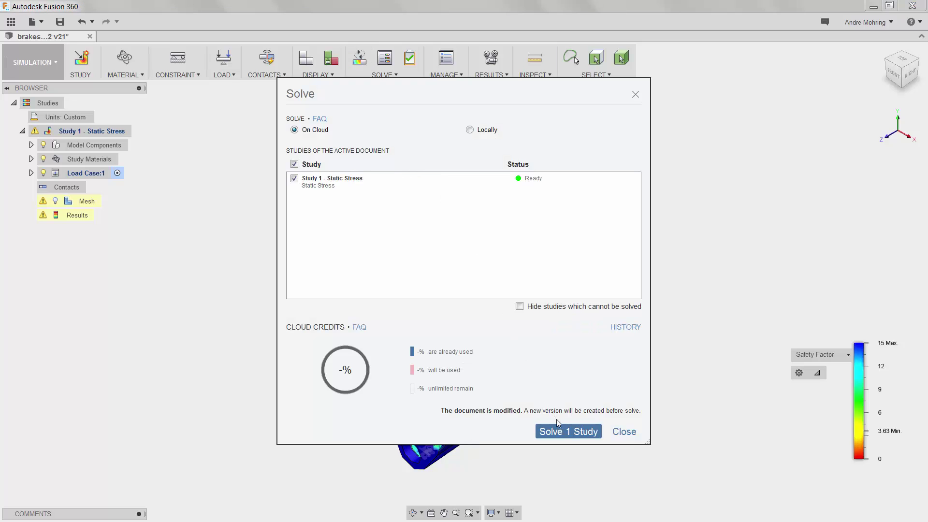
{"action": "left_click", "coordinate": [560, 432]}
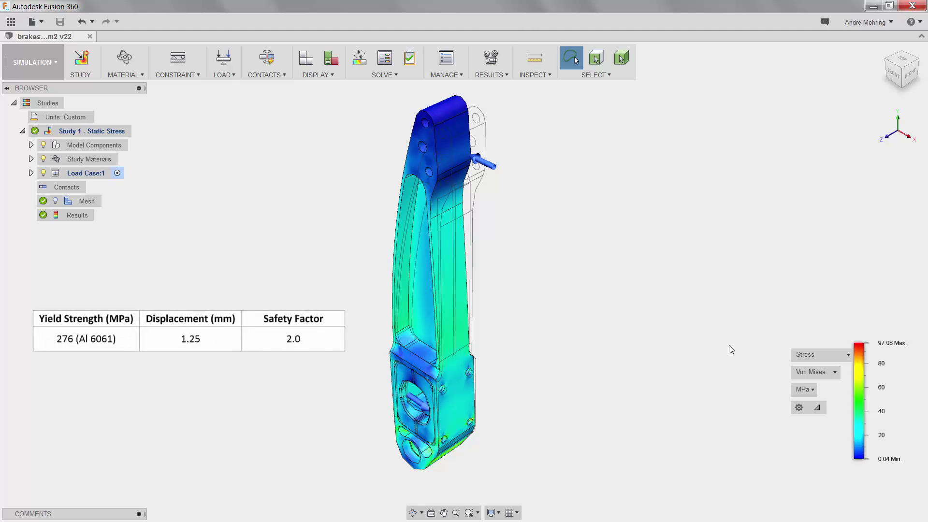
Review the solved pedal's total displacement and safety factor results, and return to the Model workspace
{"action": "left_click", "coordinate": [803, 353]}
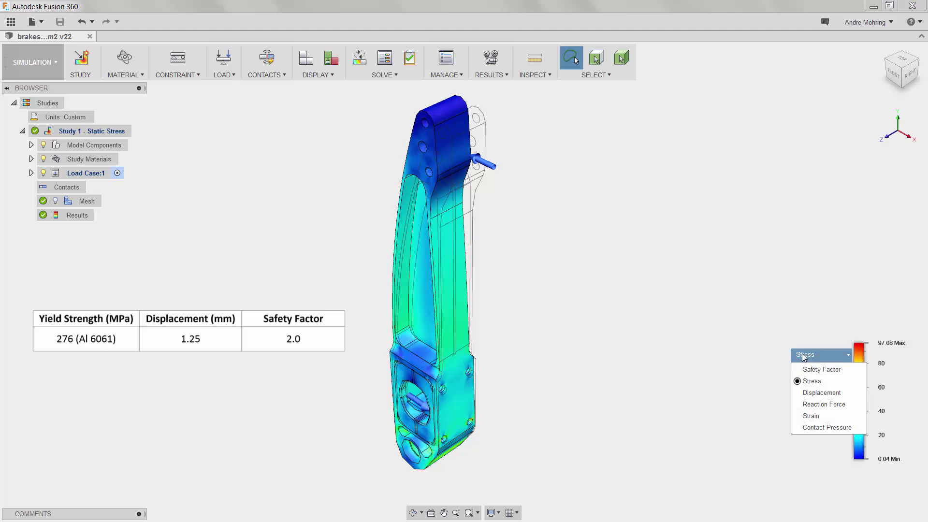
{"action": "left_click", "coordinate": [816, 392]}
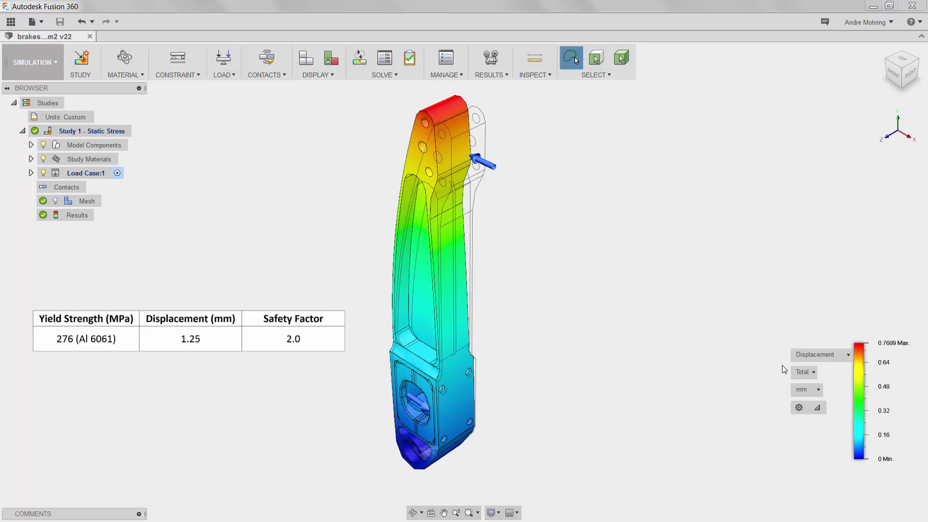
{"action": "left_click", "coordinate": [807, 356]}
{"action": "left_click", "coordinate": [815, 370]}
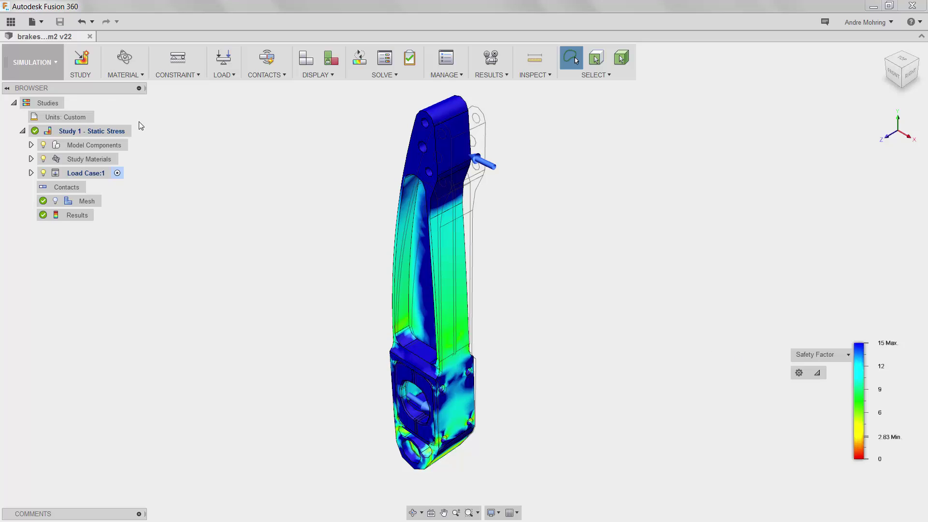
{"action": "left_click", "coordinate": [46, 59]}
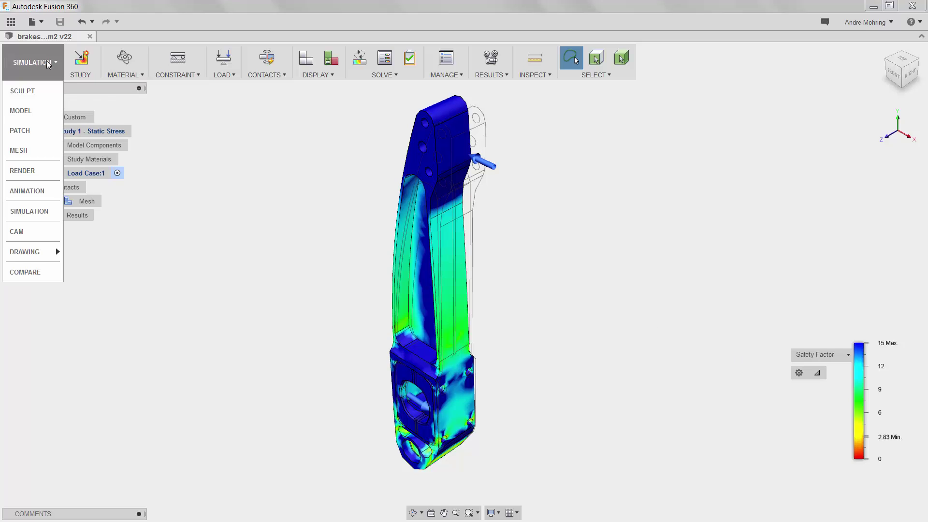
{"action": "left_click", "coordinate": [39, 112]}
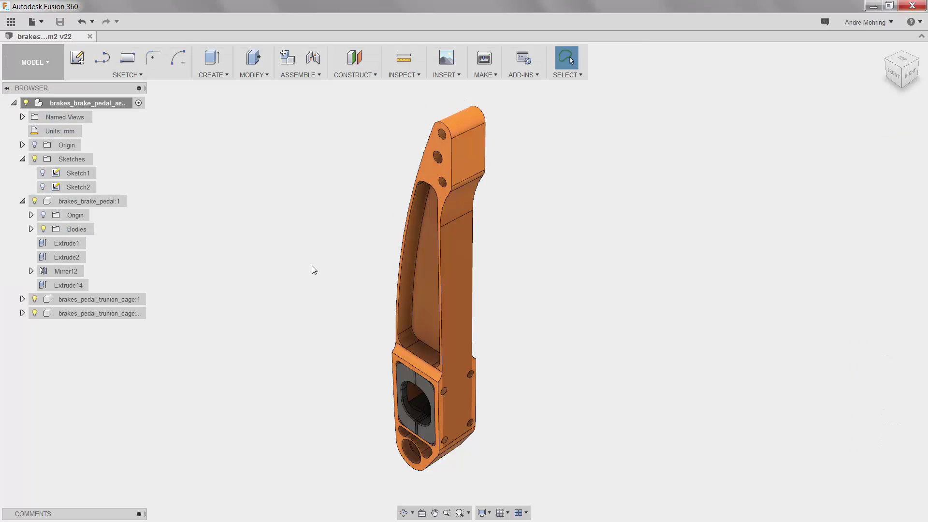